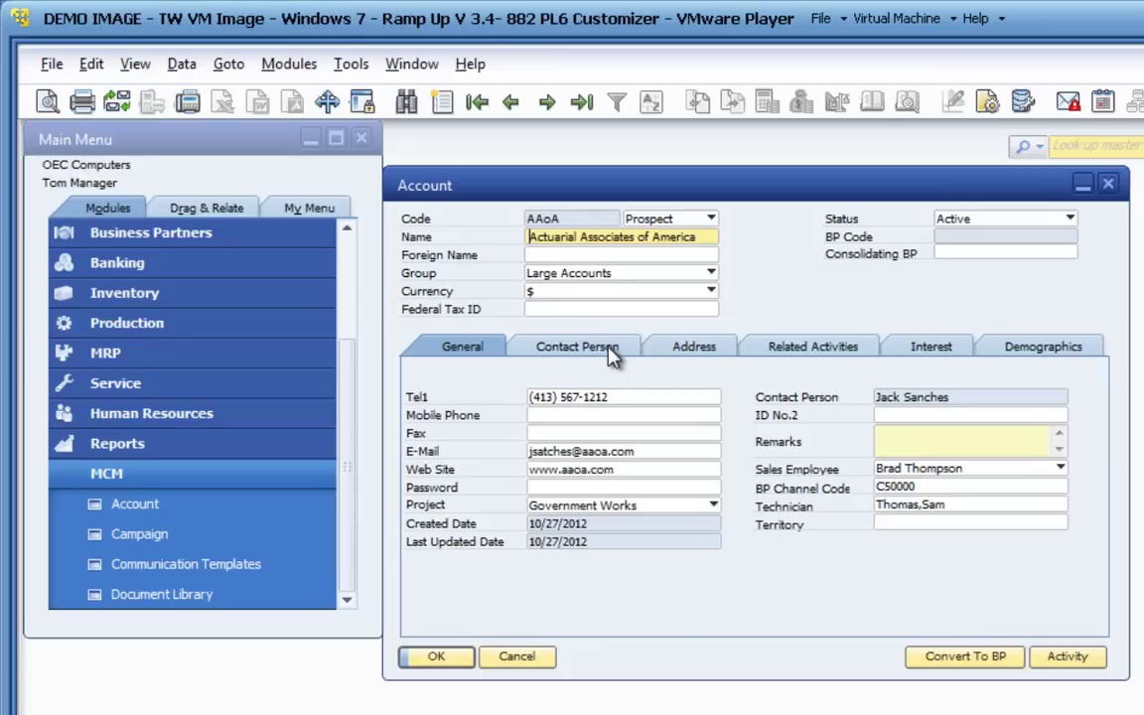
# Review AAoA's contact person, addresses, related activities, item interests and demographics, leaving Industry Code unset.
pyautogui.click(612, 355)
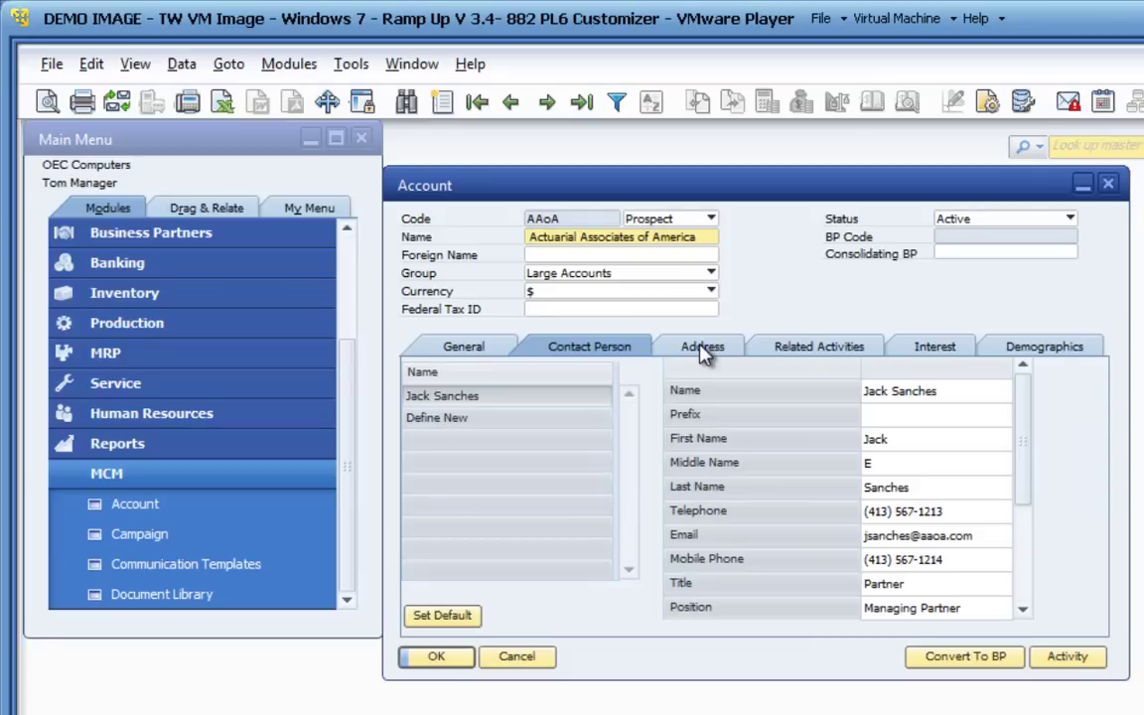
pyautogui.click(703, 349)
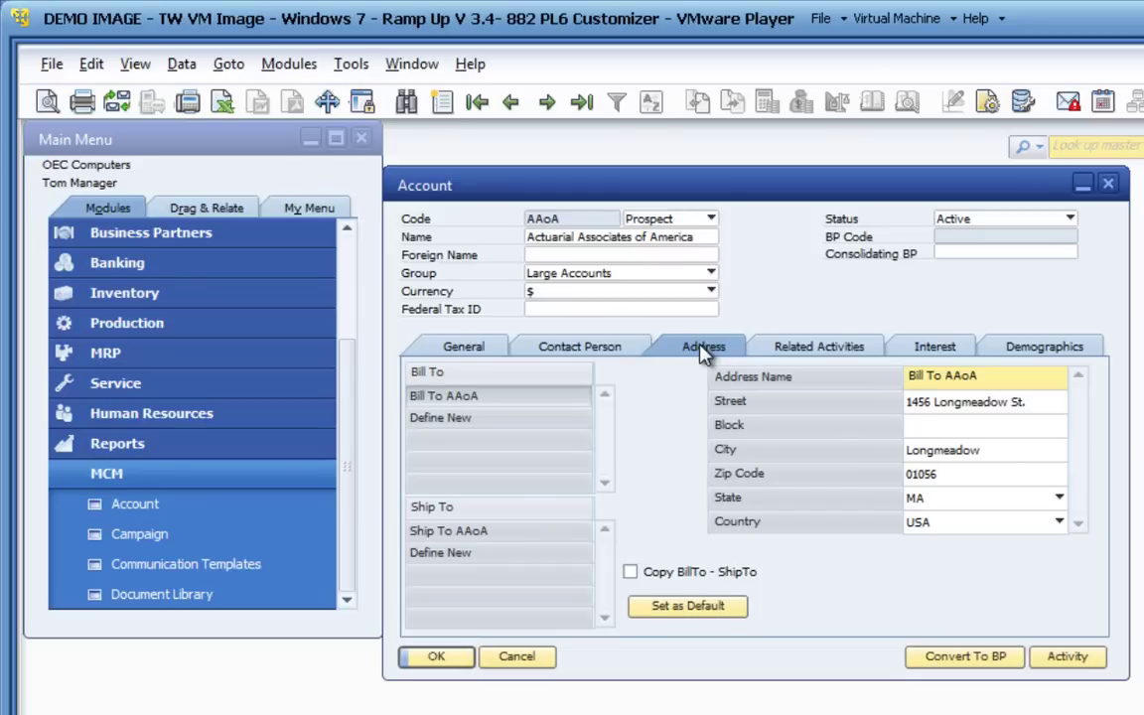
pyautogui.click(807, 347)
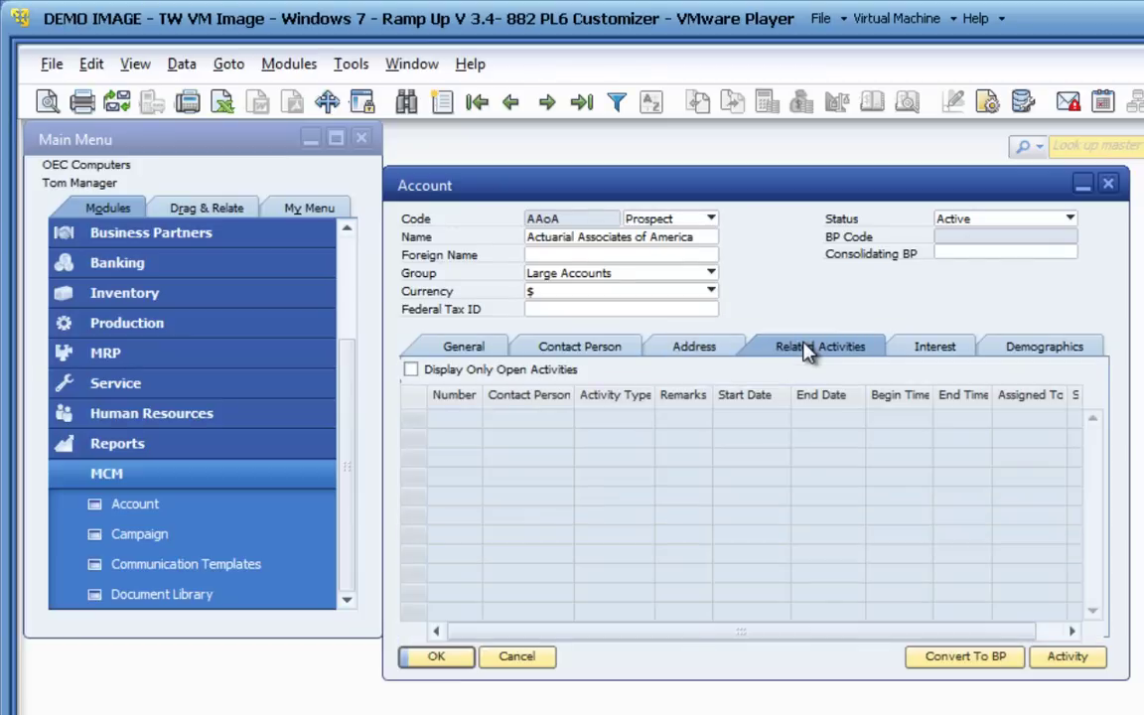
pyautogui.click(951, 354)
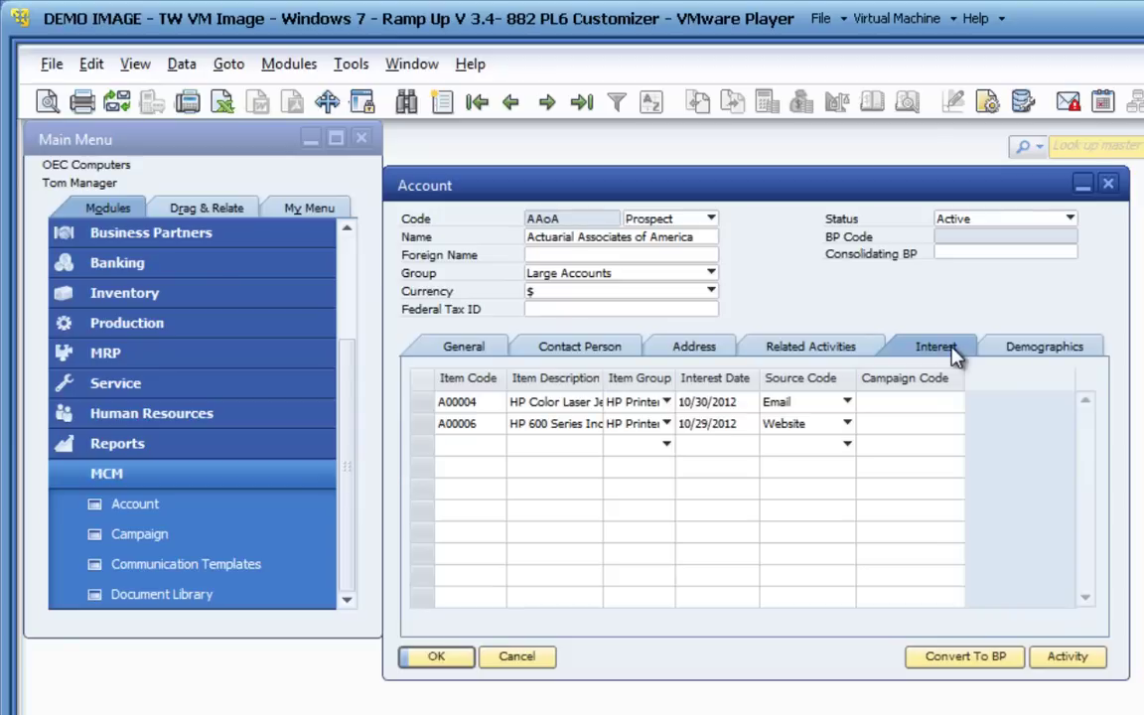
pyautogui.click(1033, 350)
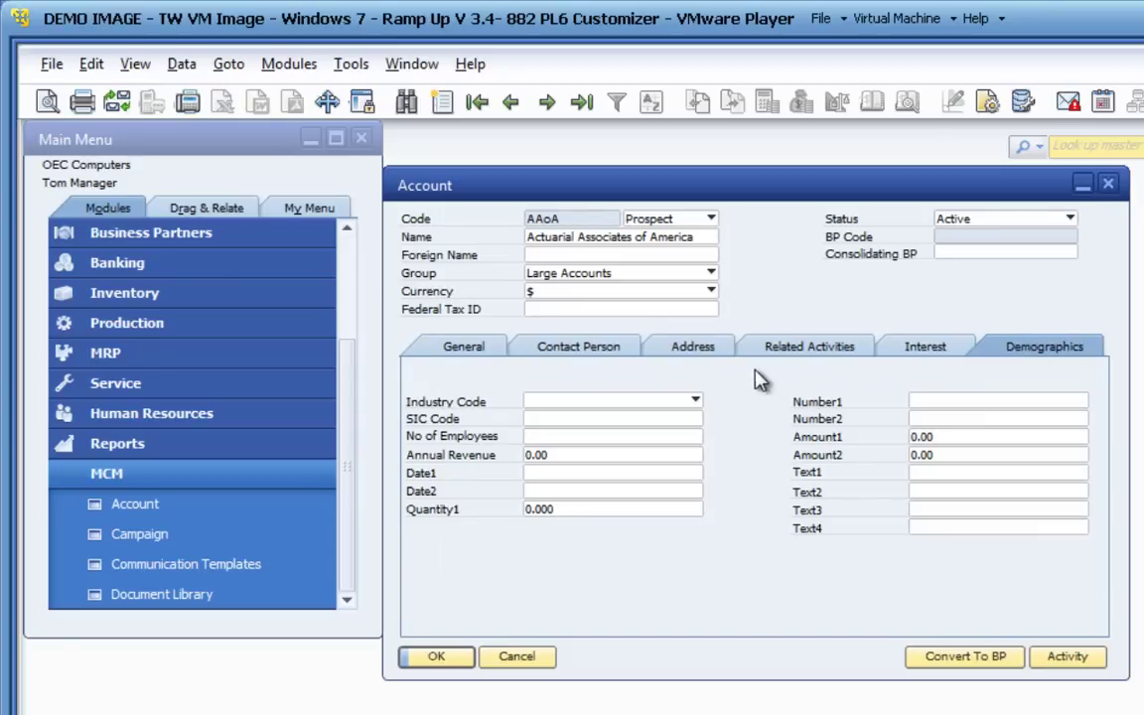
pyautogui.click(696, 402)
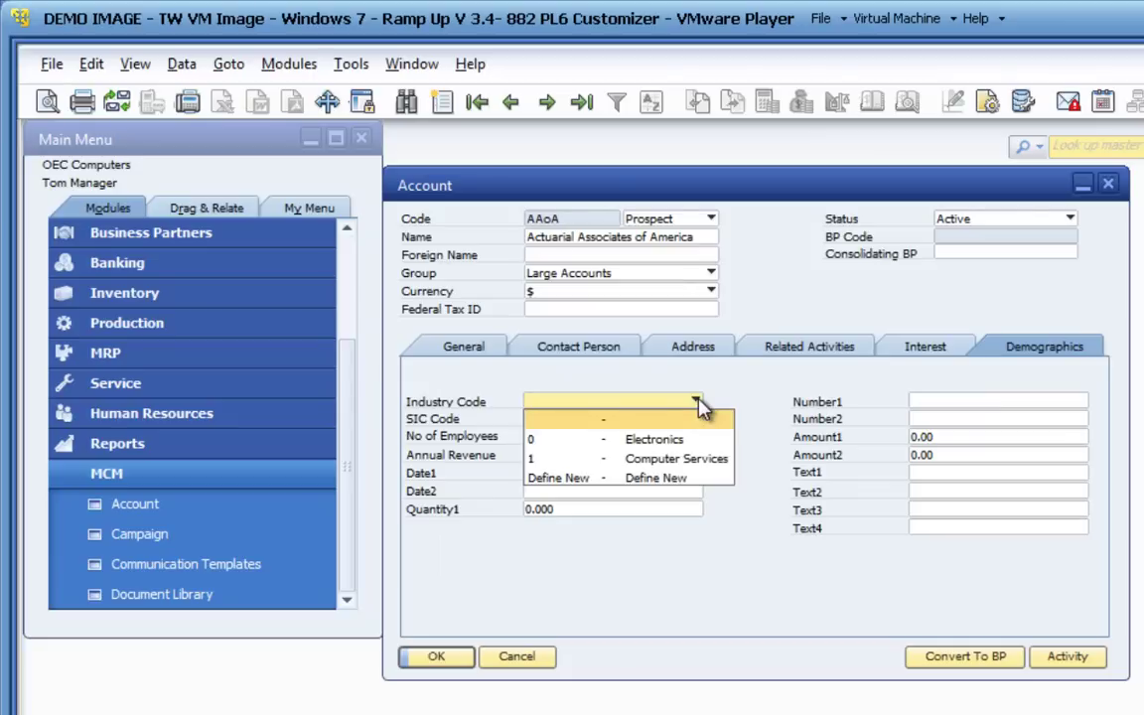
pyautogui.click(697, 403)
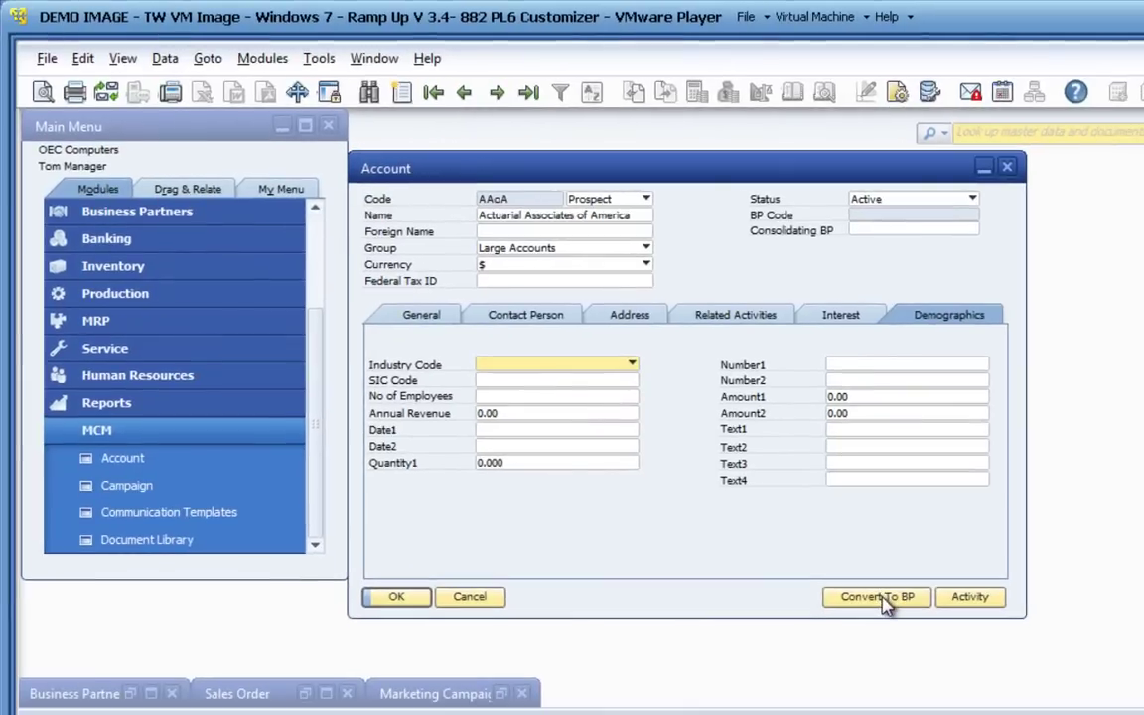
# Convert the prospect to a Customer card type with card code AAoA.
pyautogui.click(964, 655)
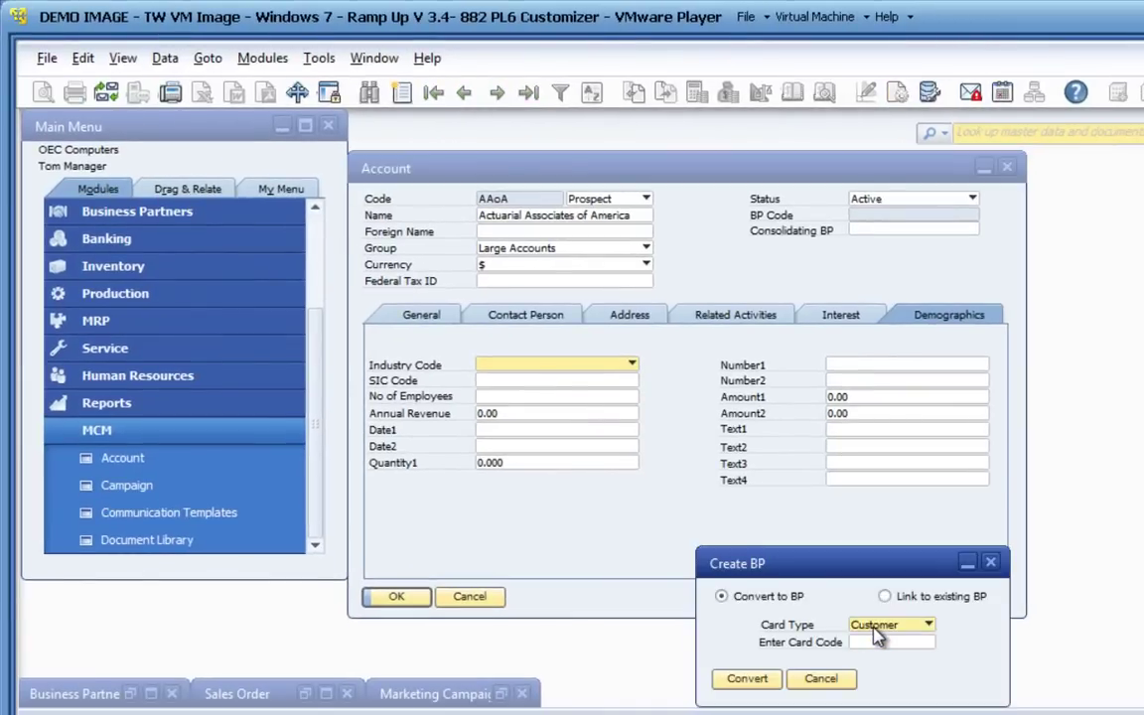
pyautogui.click(862, 641)
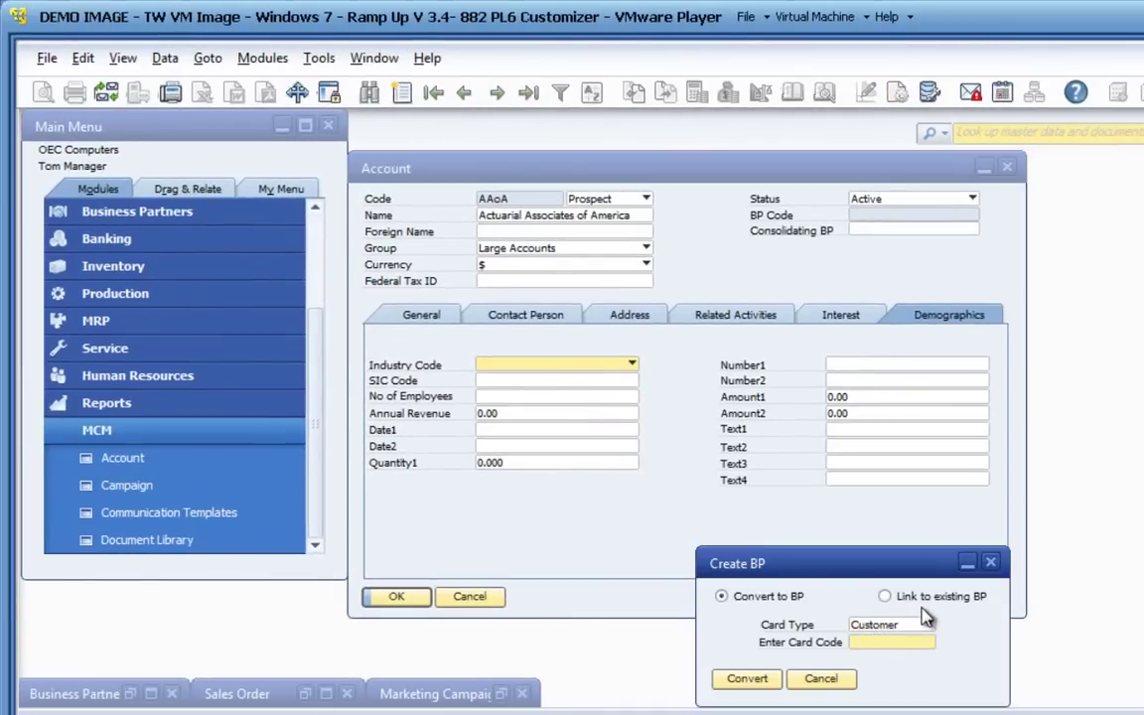
pyautogui.write('AAoA')
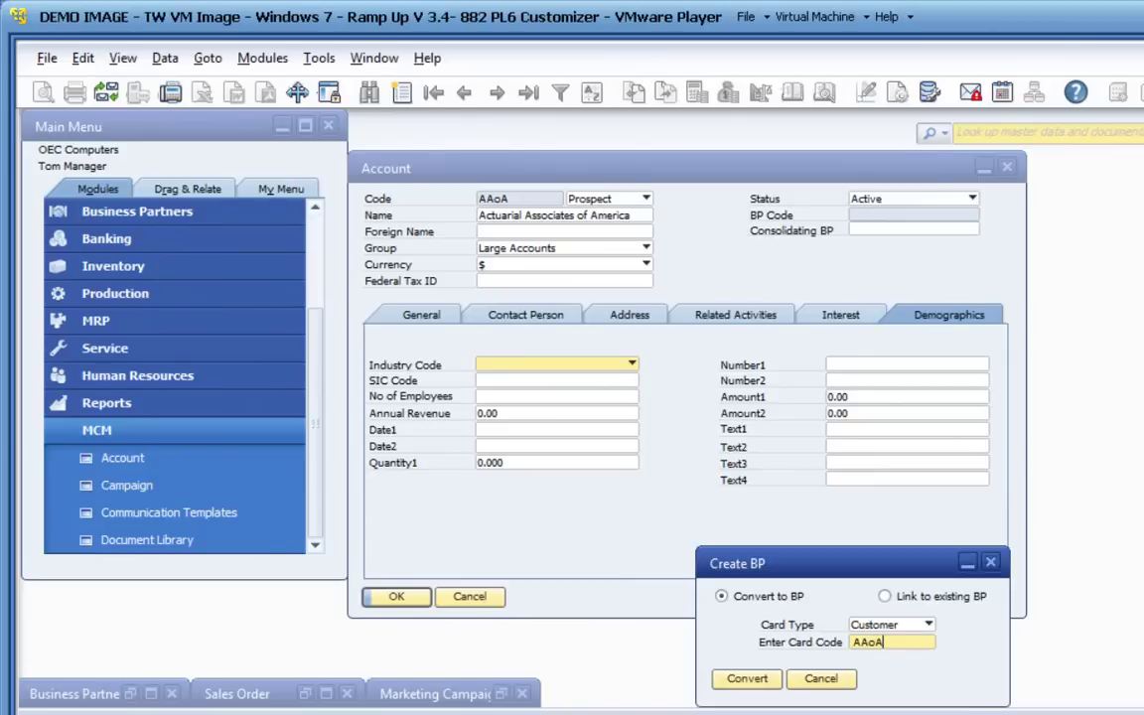
pyautogui.click(774, 682)
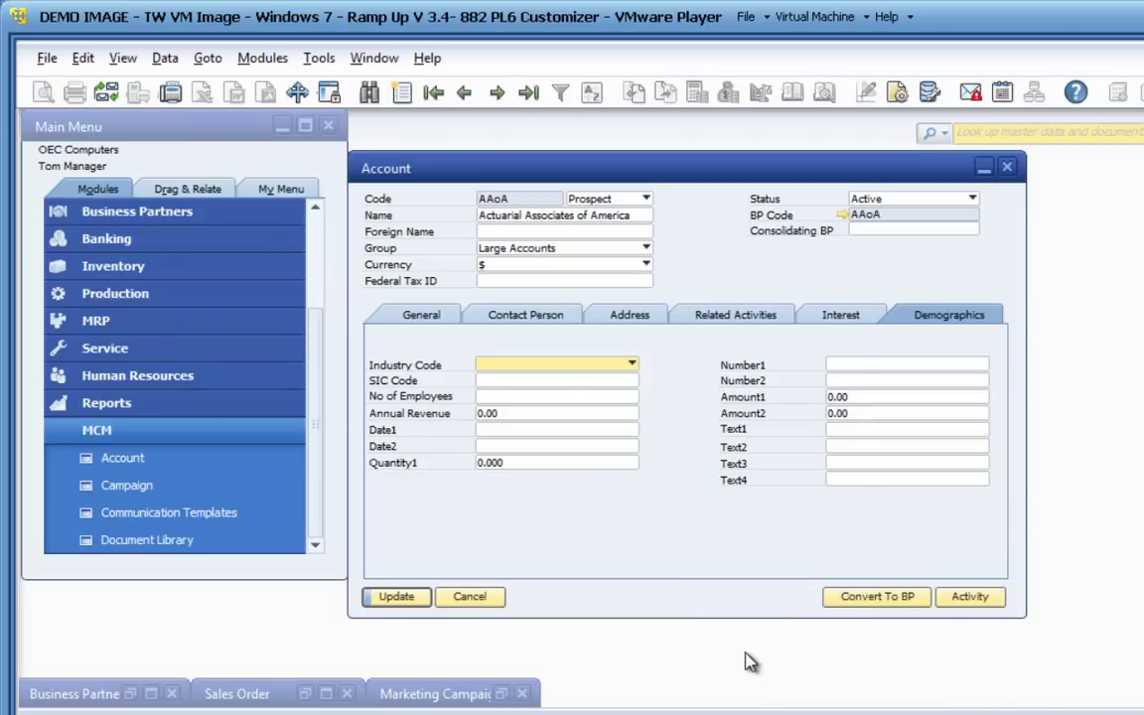
# Open Business Partner Master Data and look up the converted AAoA record.
pyautogui.click(179, 211)
pyautogui.click(177, 349)
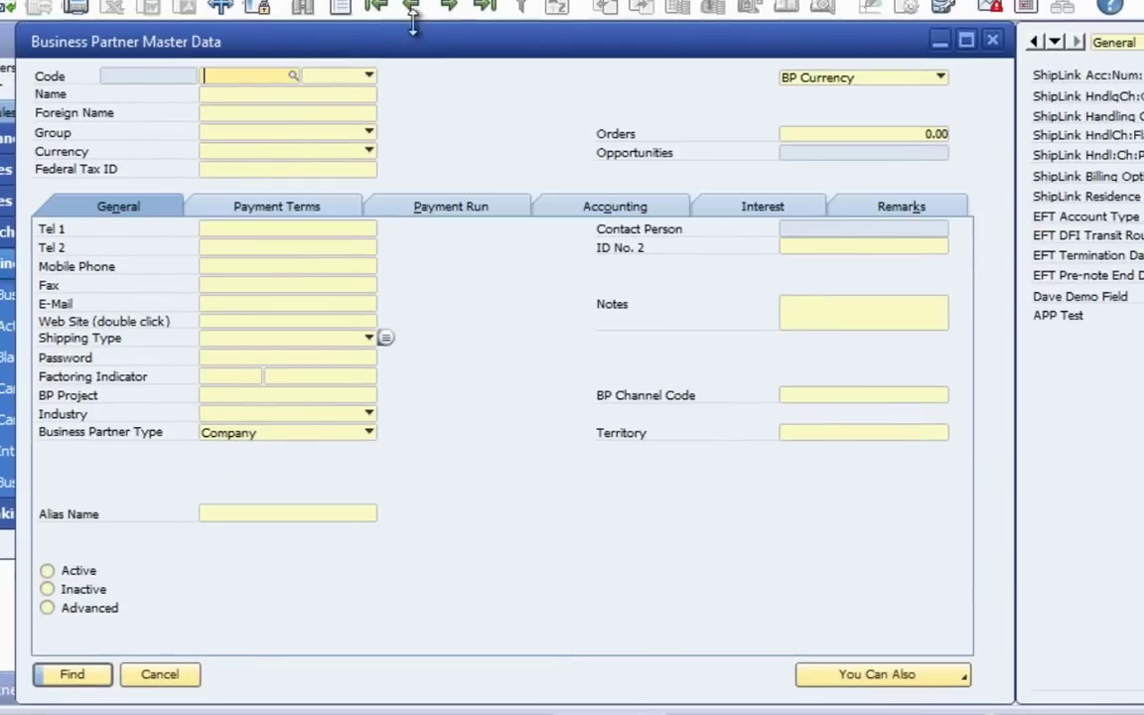
pyautogui.click(449, 8)
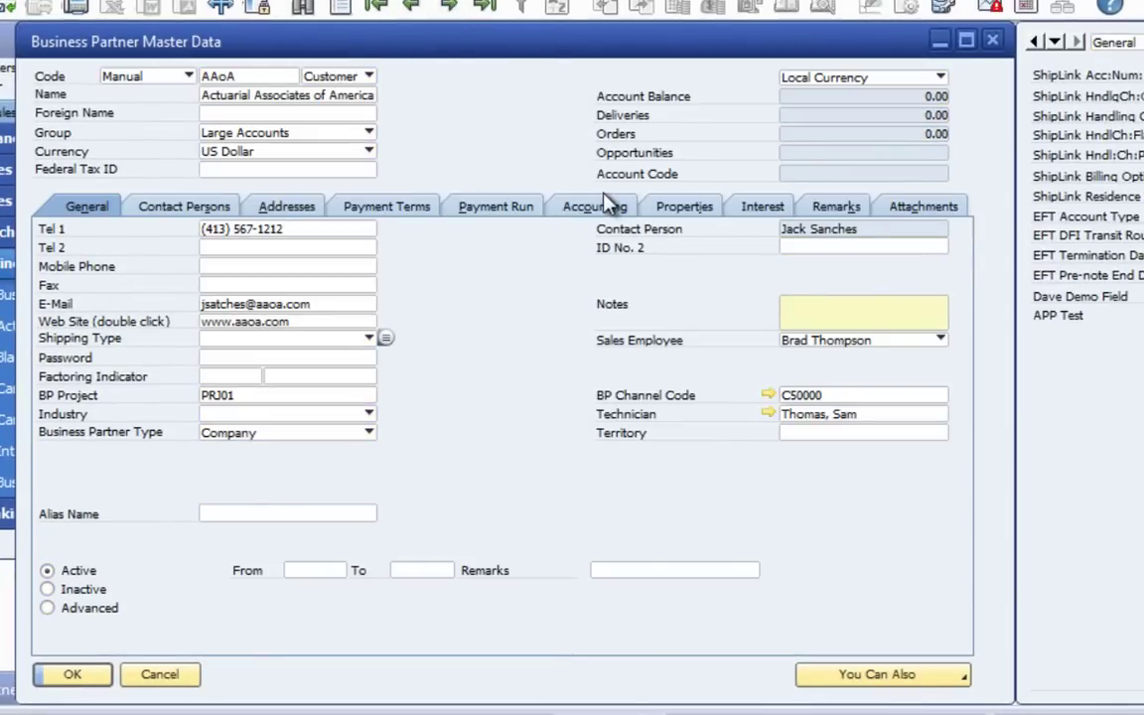
# Review the AAoA customer's contact persons, addresses and item interests.
pyautogui.click(186, 211)
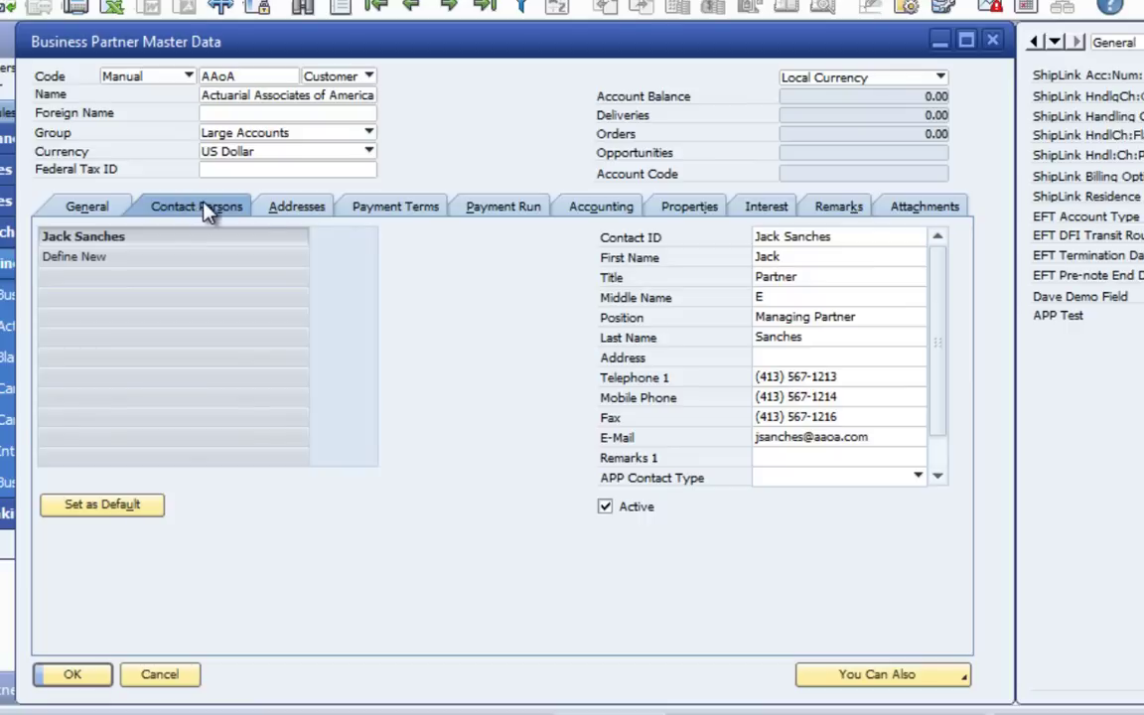
pyautogui.click(277, 212)
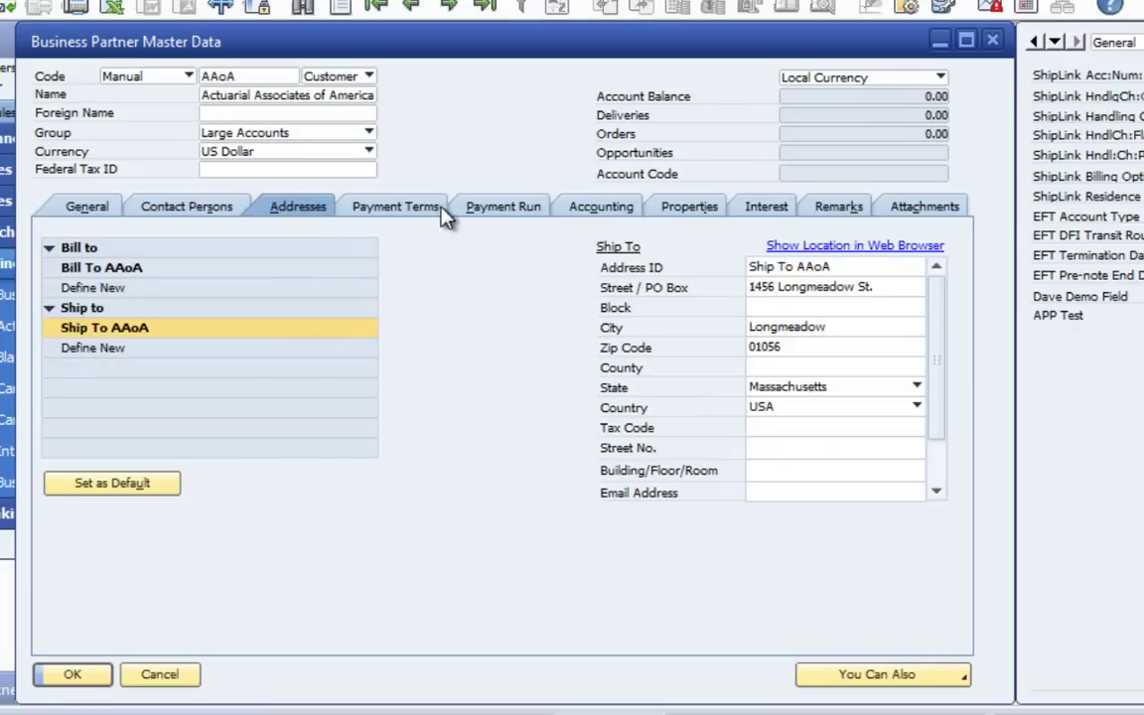
pyautogui.click(760, 210)
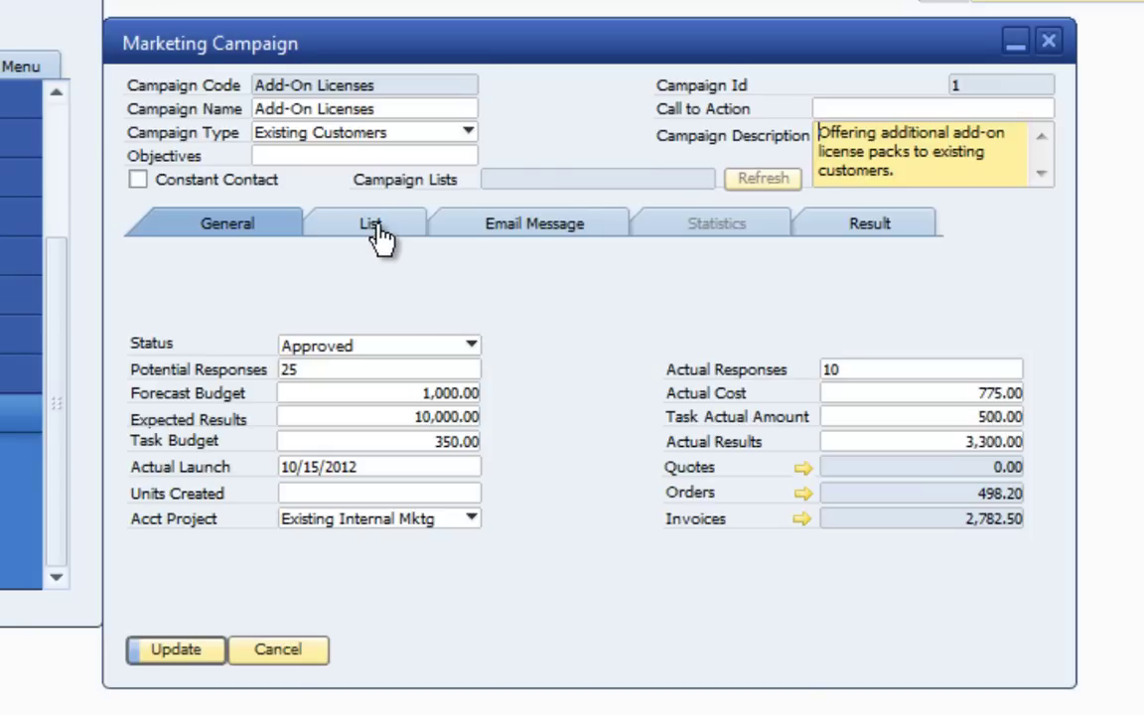
# Keep campaign type Existing Customers and status Approved, then view the List settings.
pyautogui.click(472, 140)
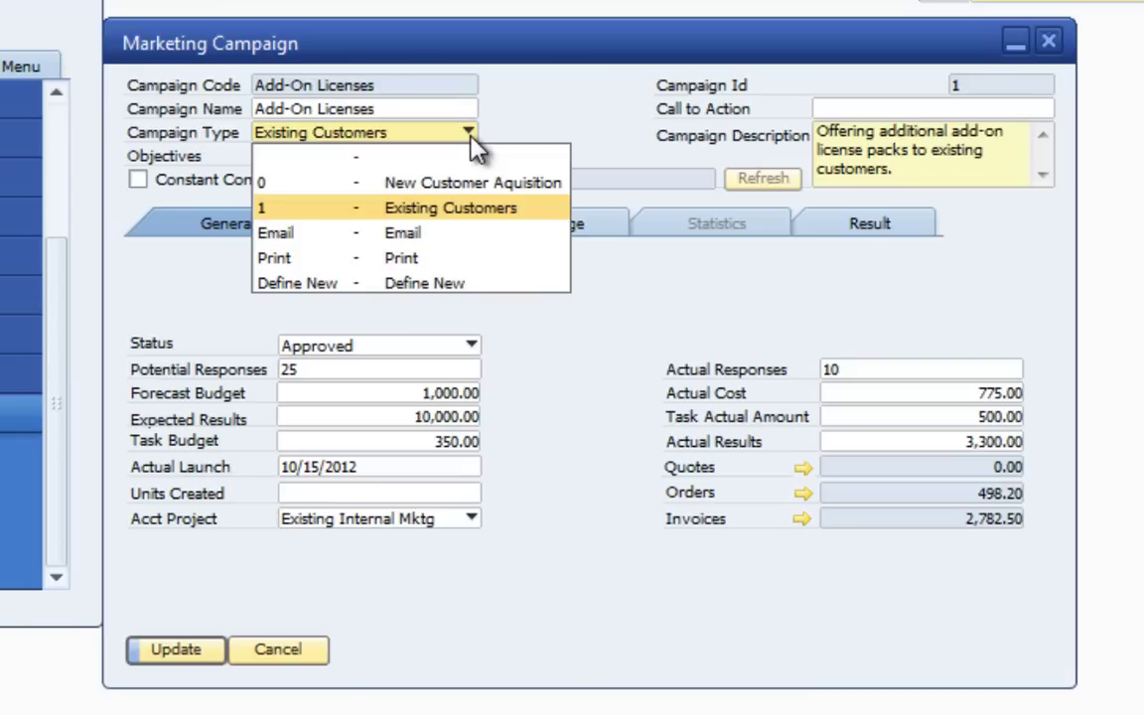
pyautogui.click(473, 140)
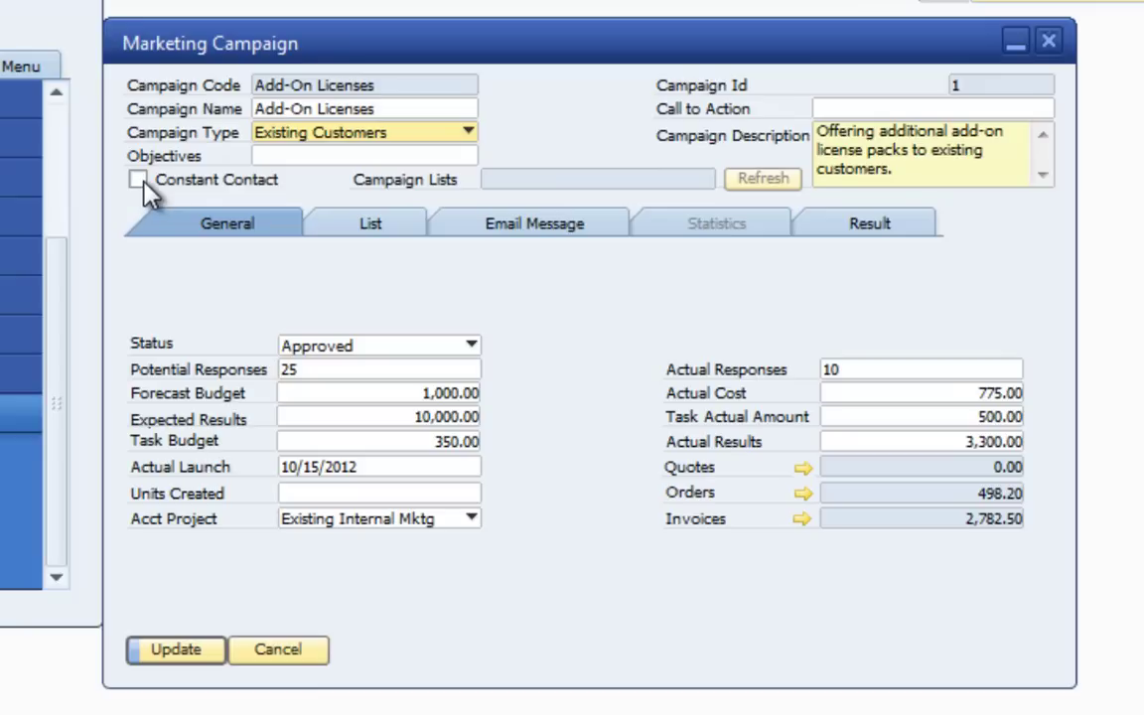
pyautogui.click(471, 346)
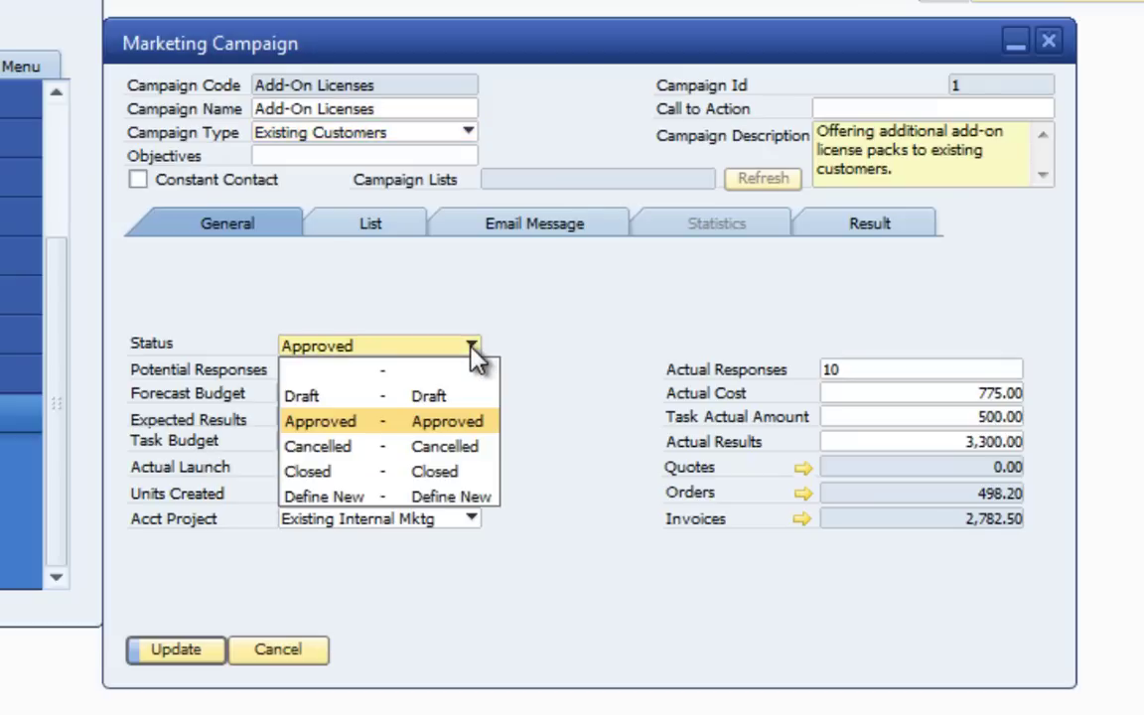
pyautogui.click(474, 352)
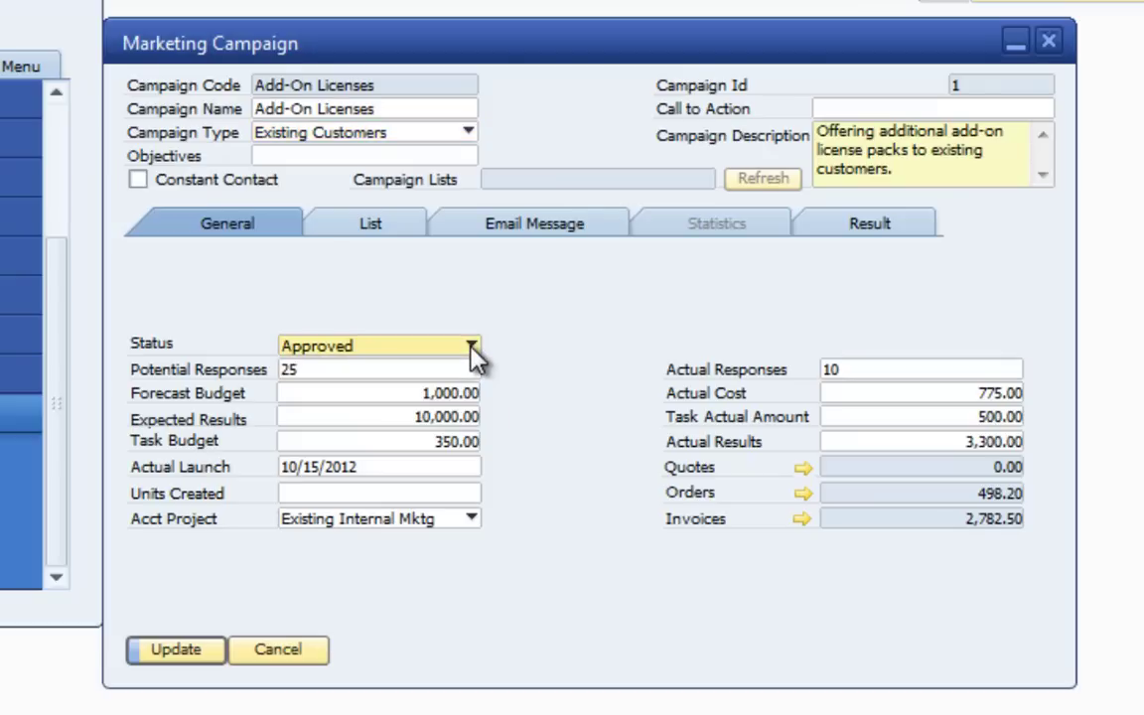
pyautogui.click(338, 229)
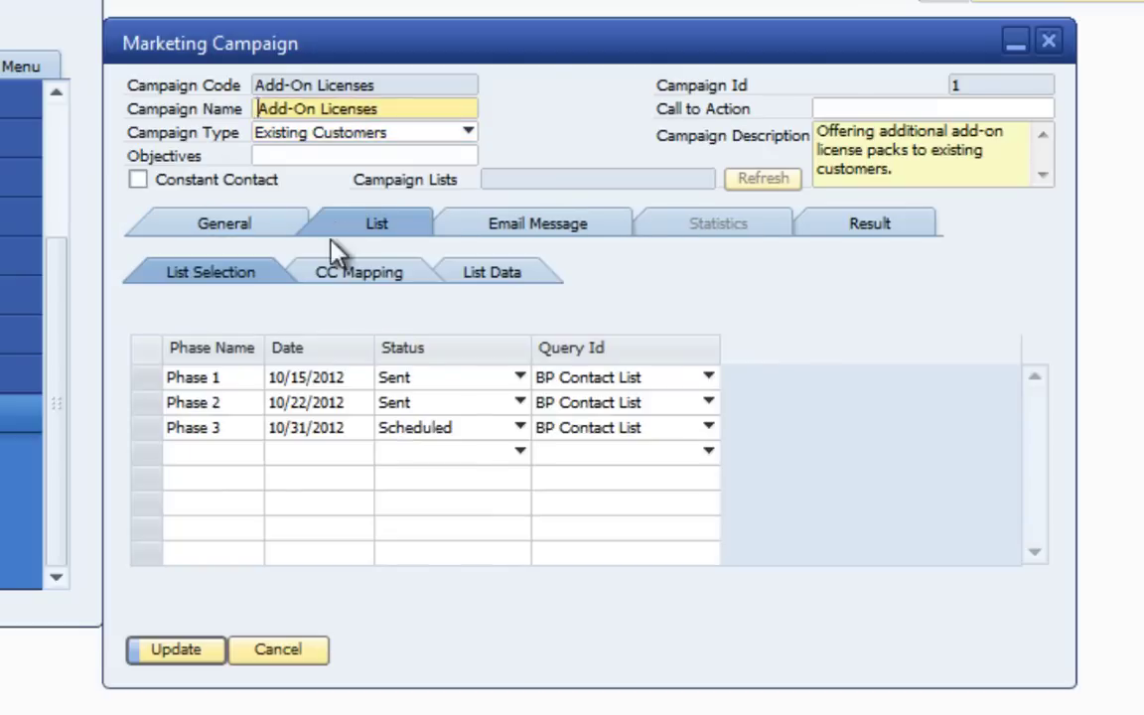
# Check Phase 1's status and query options, leaving it Sent with BP Contact List.
pyautogui.click(142, 385)
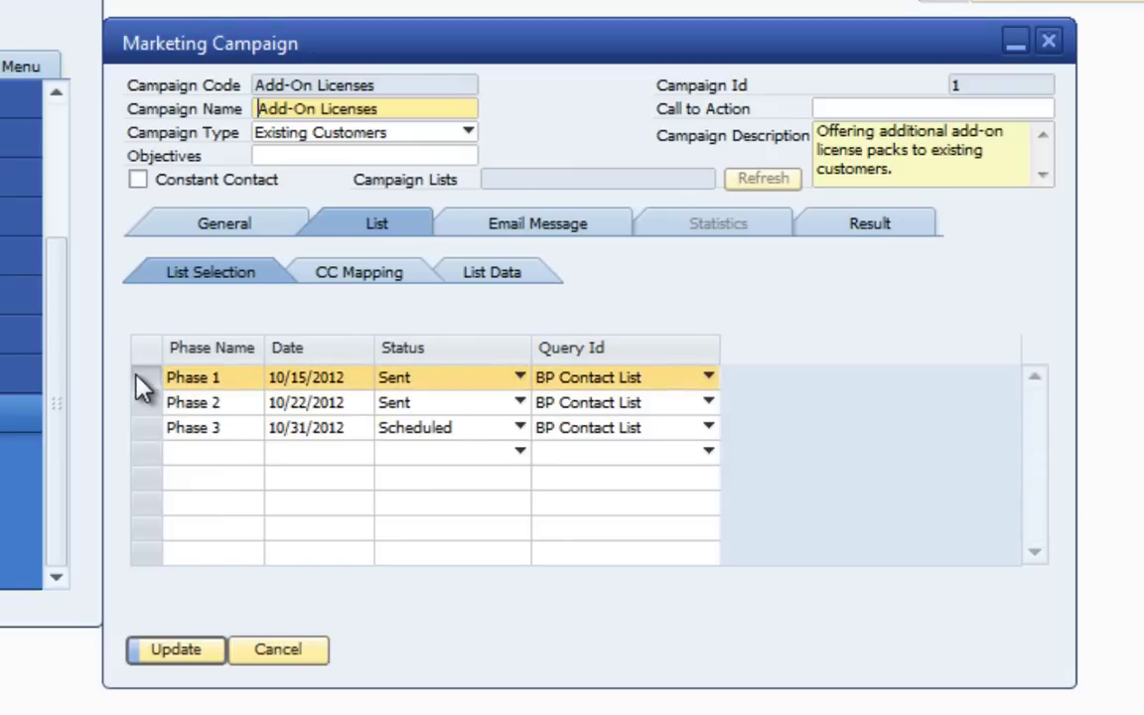
pyautogui.click(519, 379)
pyautogui.click(520, 379)
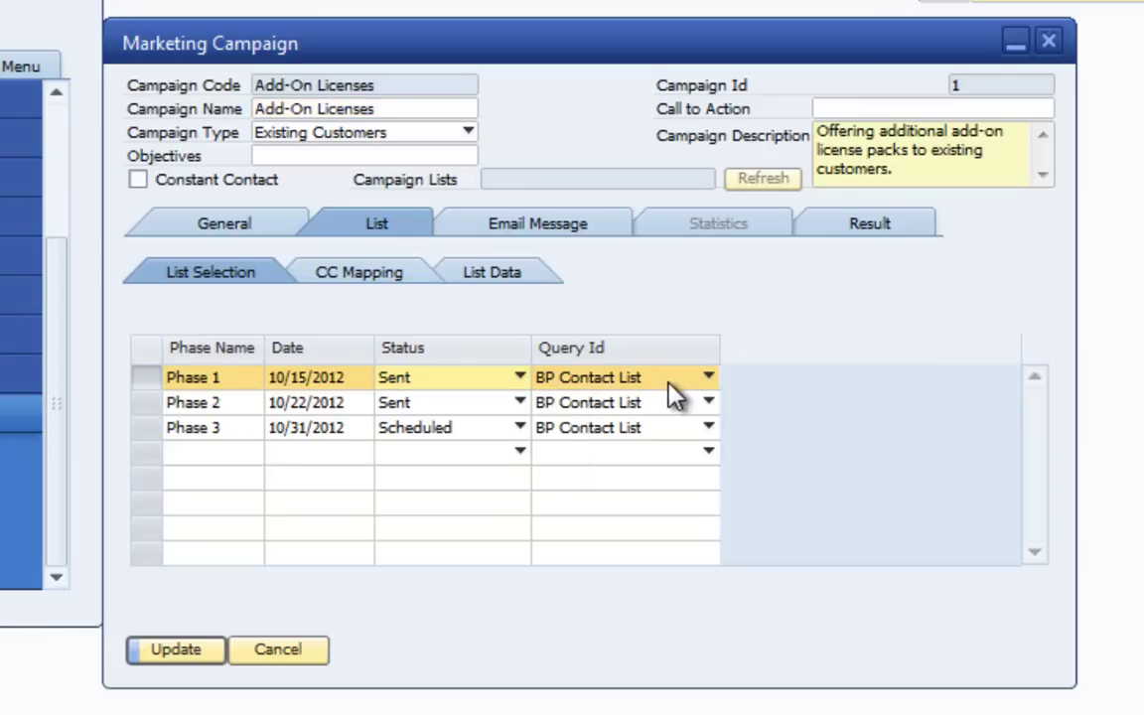
pyautogui.click(704, 381)
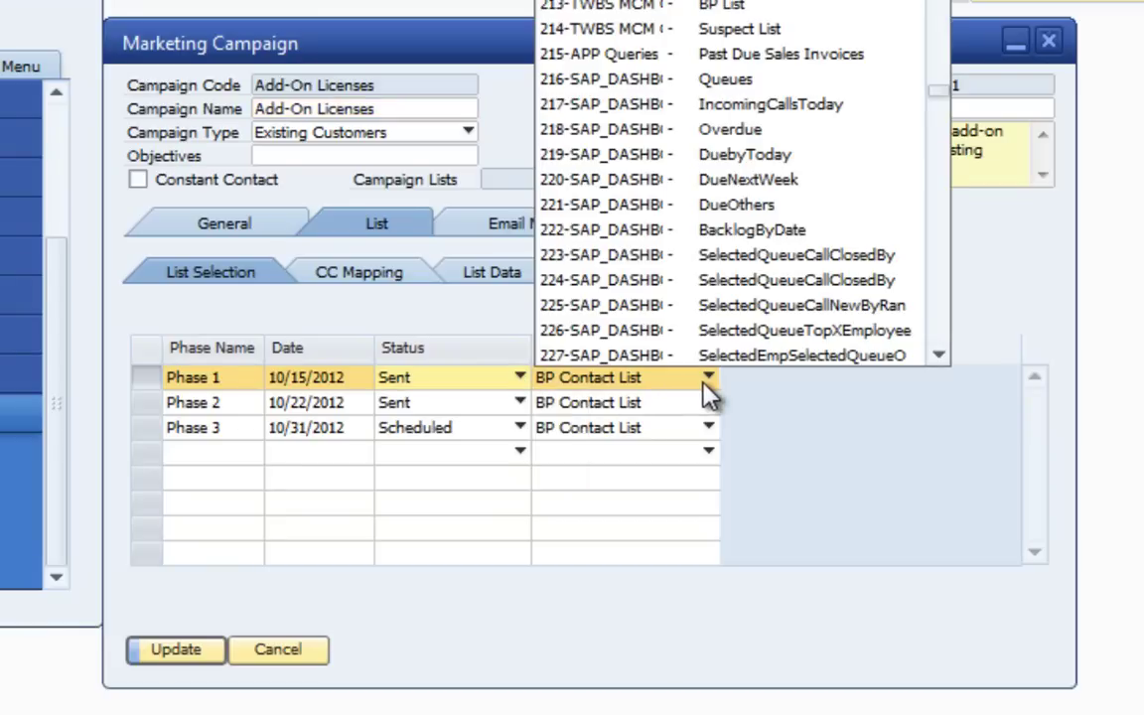
pyautogui.click(704, 386)
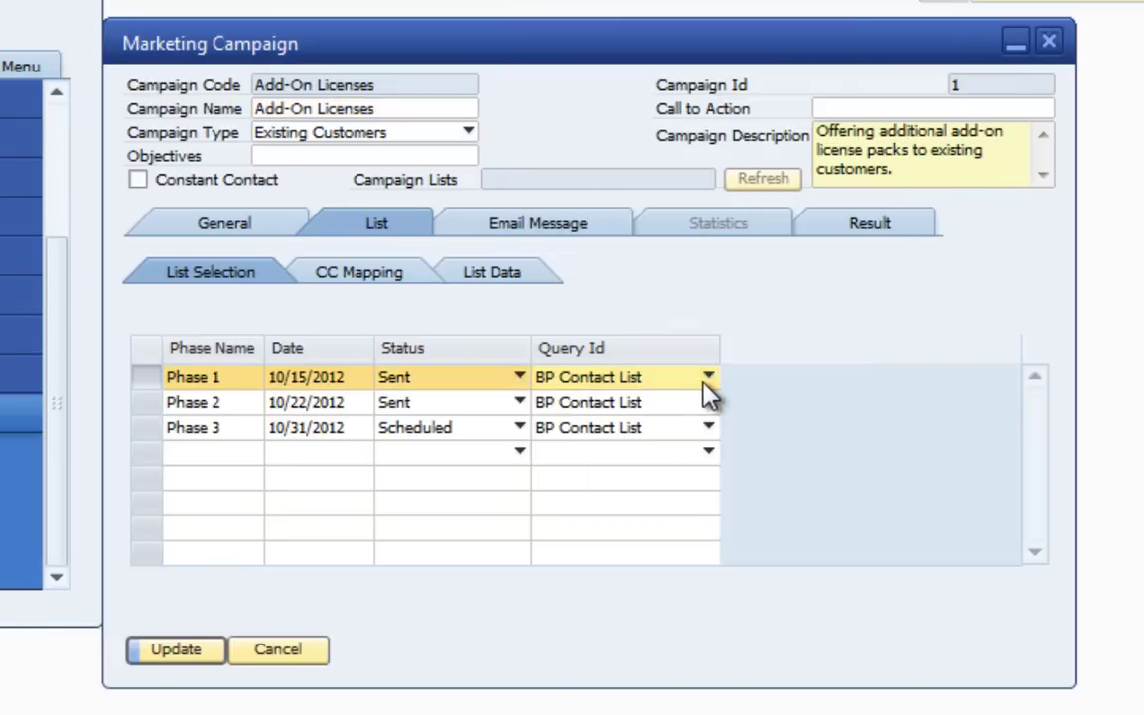
# Review the campaign's list contacts, return to the phases, then view the email message.
pyautogui.click(489, 277)
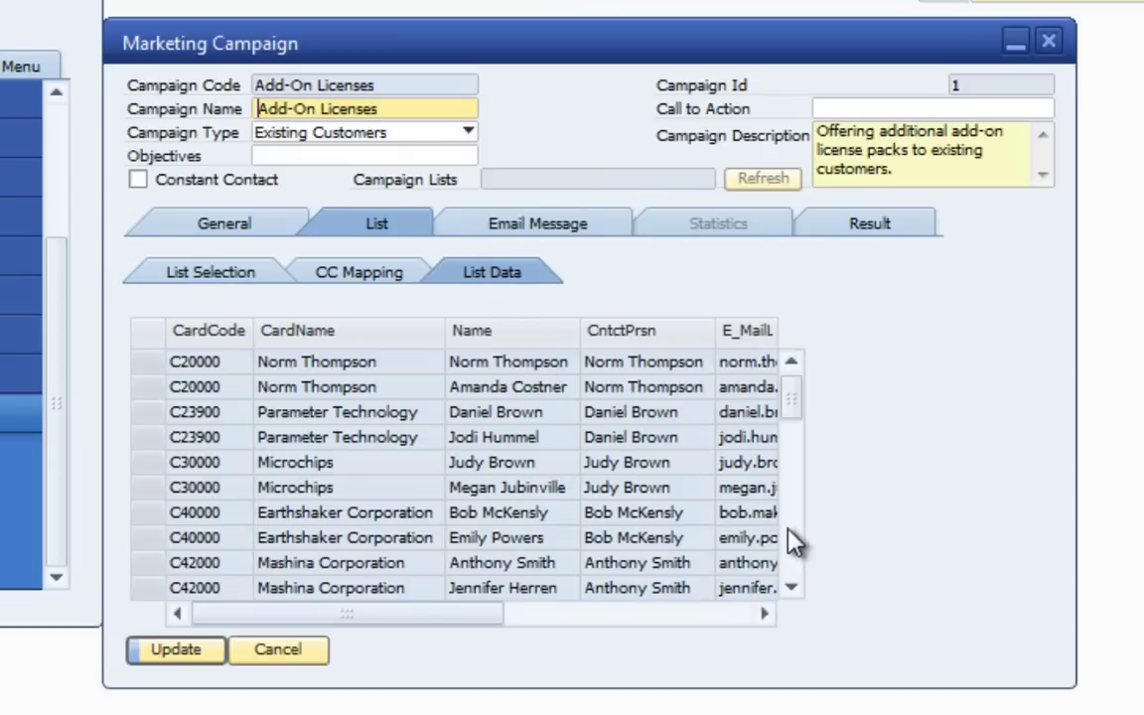
pyautogui.click(231, 270)
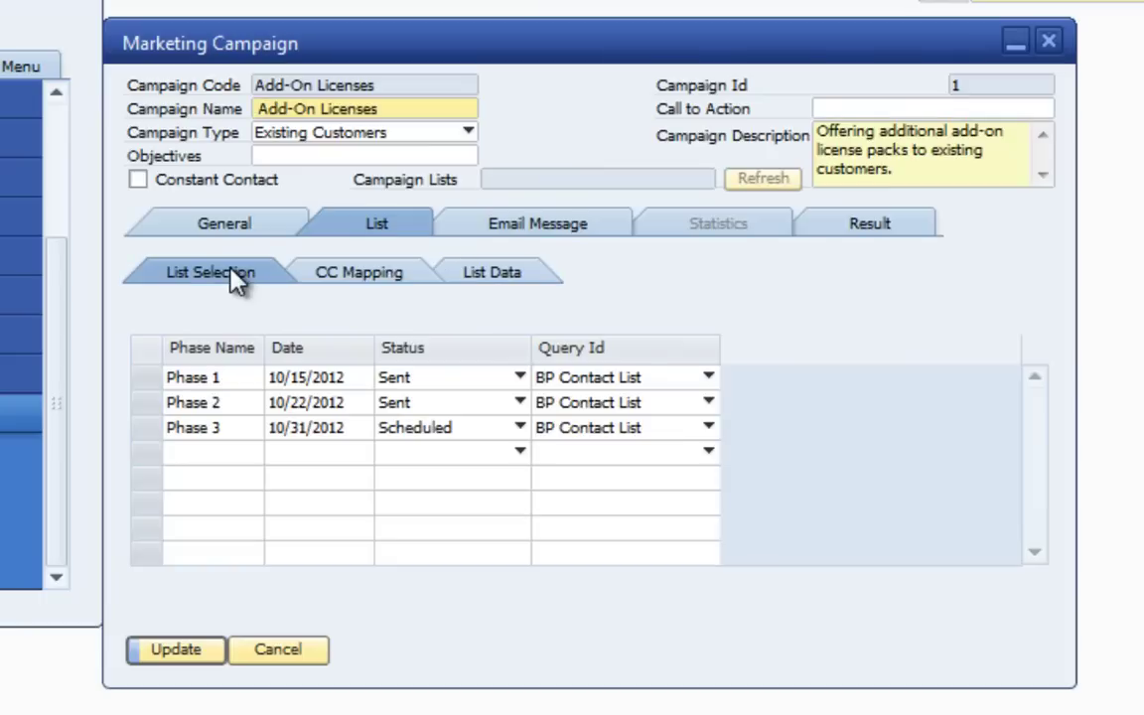
pyautogui.click(512, 223)
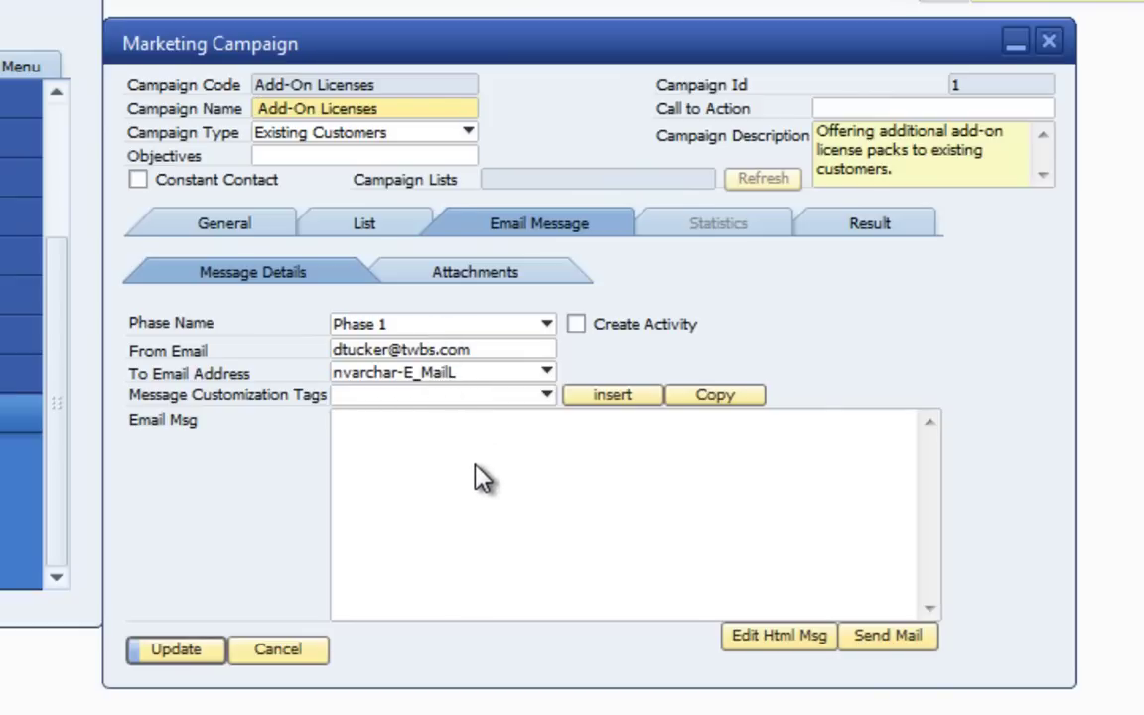
# Open the HTML editor for the email and close it without saving.
pyautogui.click(755, 639)
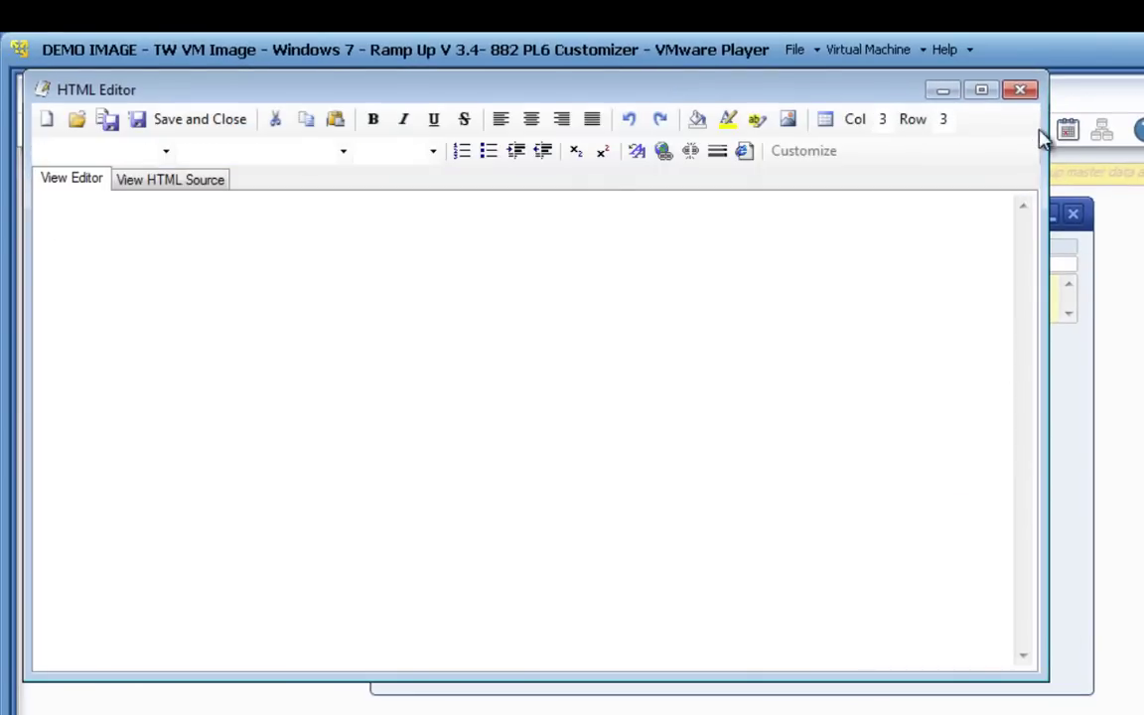
pyautogui.click(1023, 93)
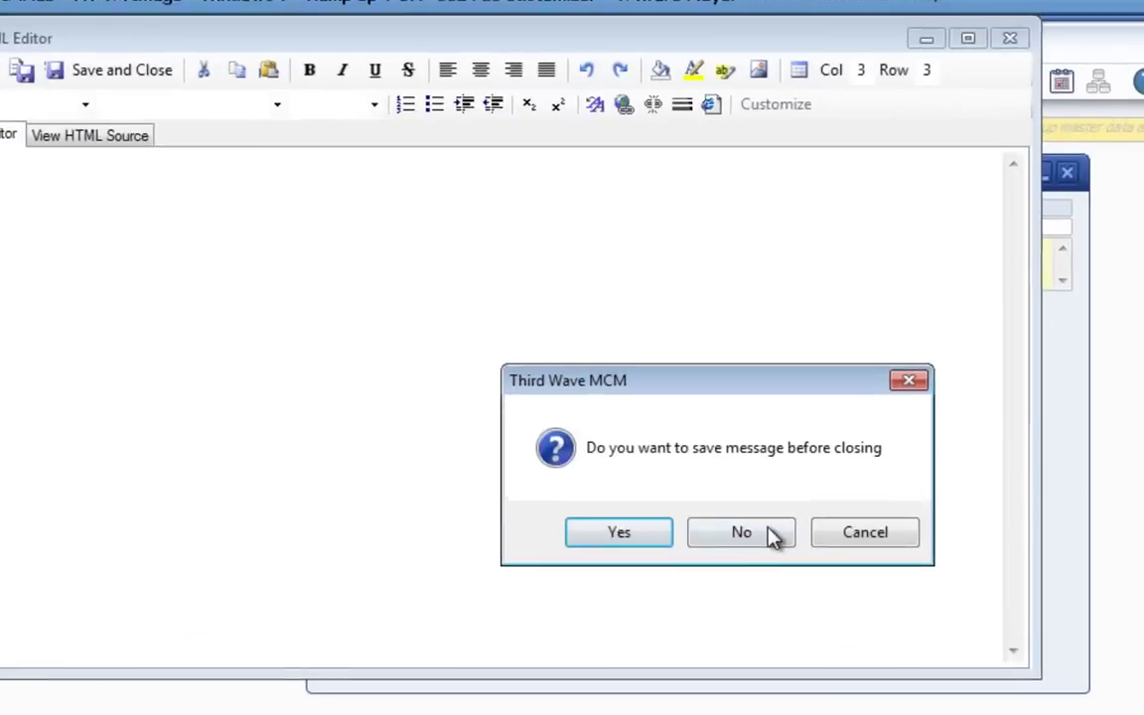
pyautogui.click(772, 546)
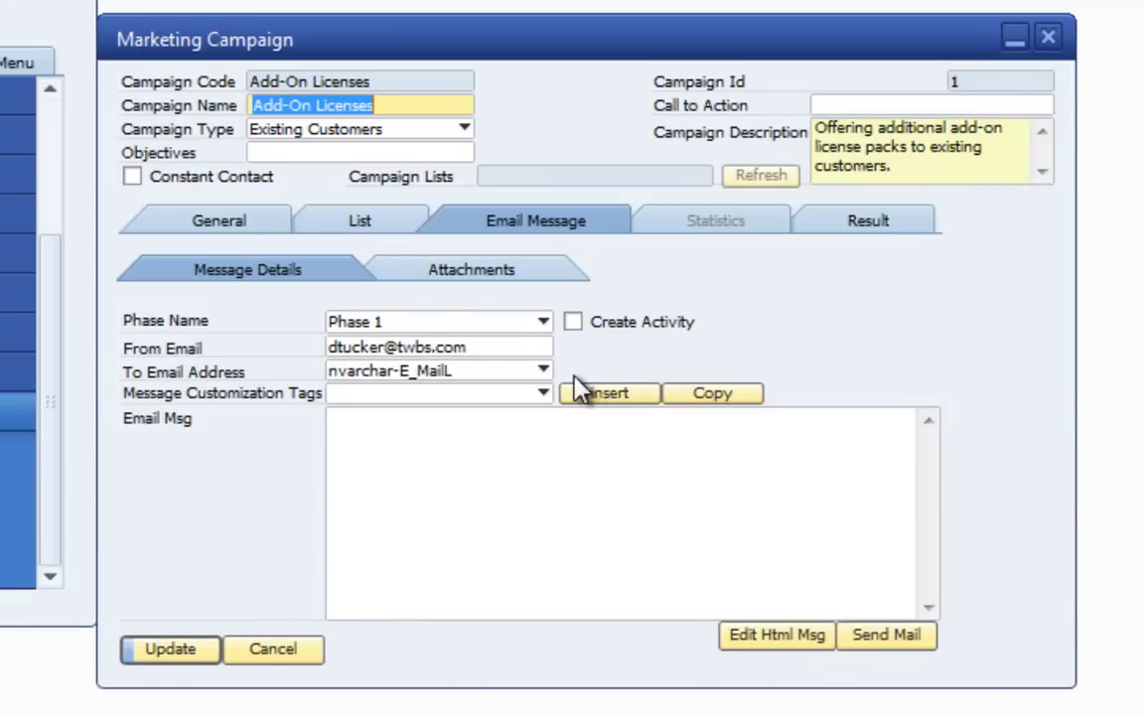
# Browse the customization tags without inserting one, then view the email's attachments.
pyautogui.click(544, 394)
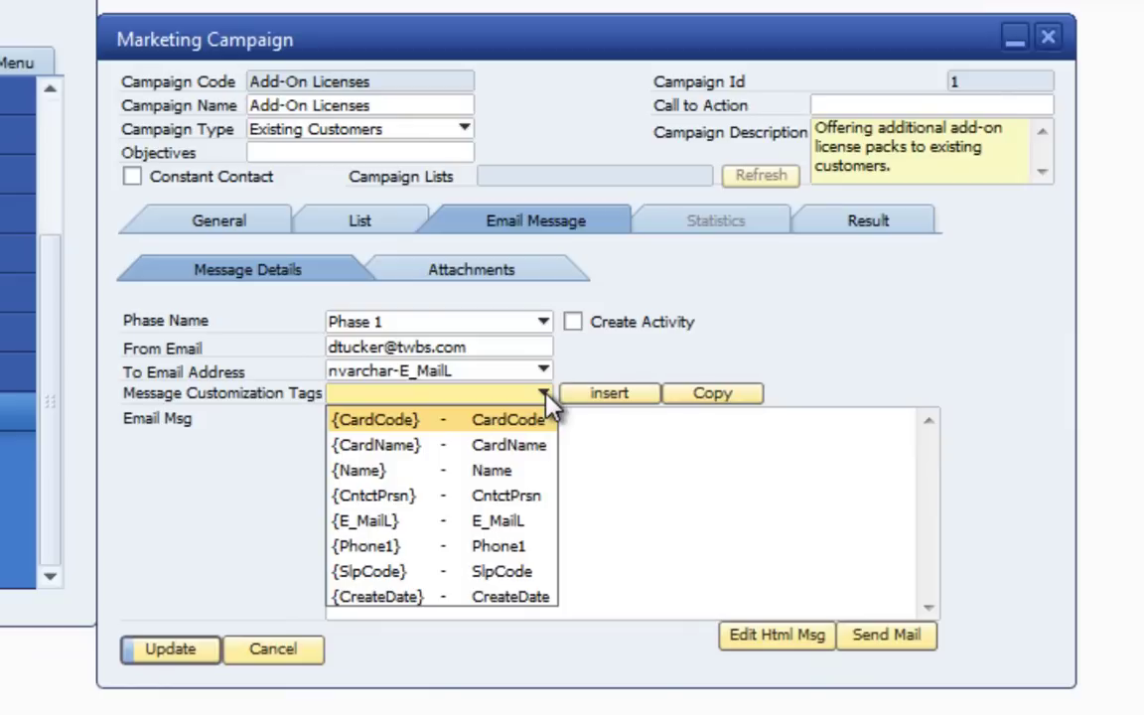
pyautogui.click(546, 395)
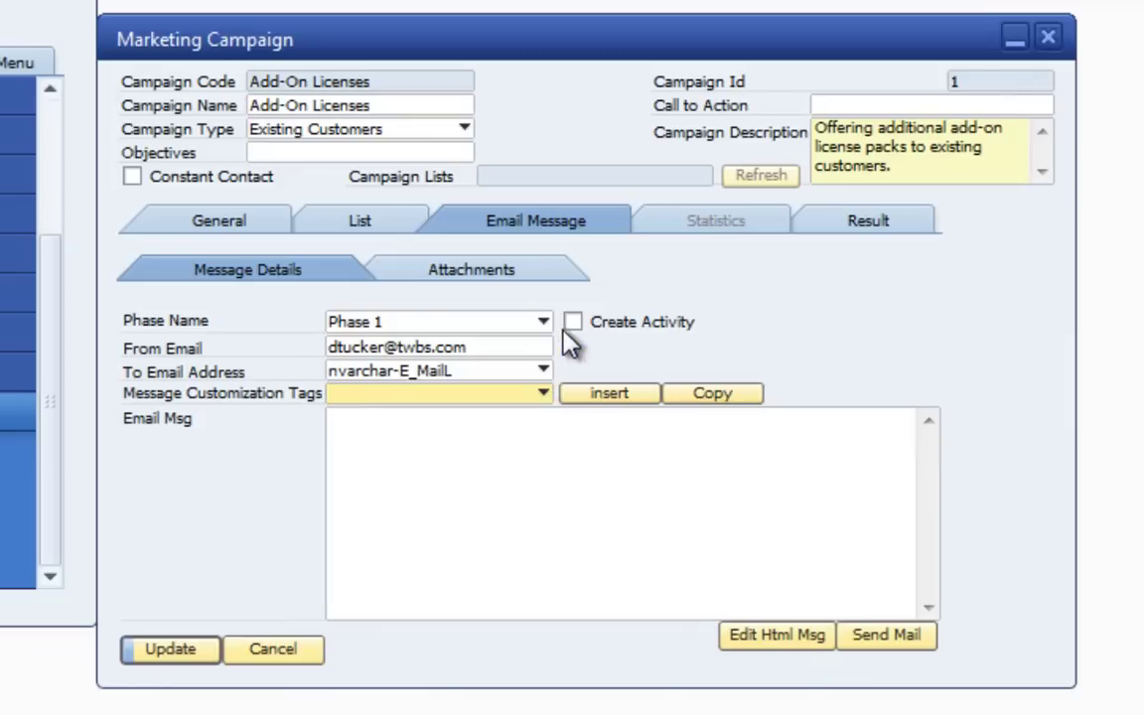
pyautogui.click(520, 274)
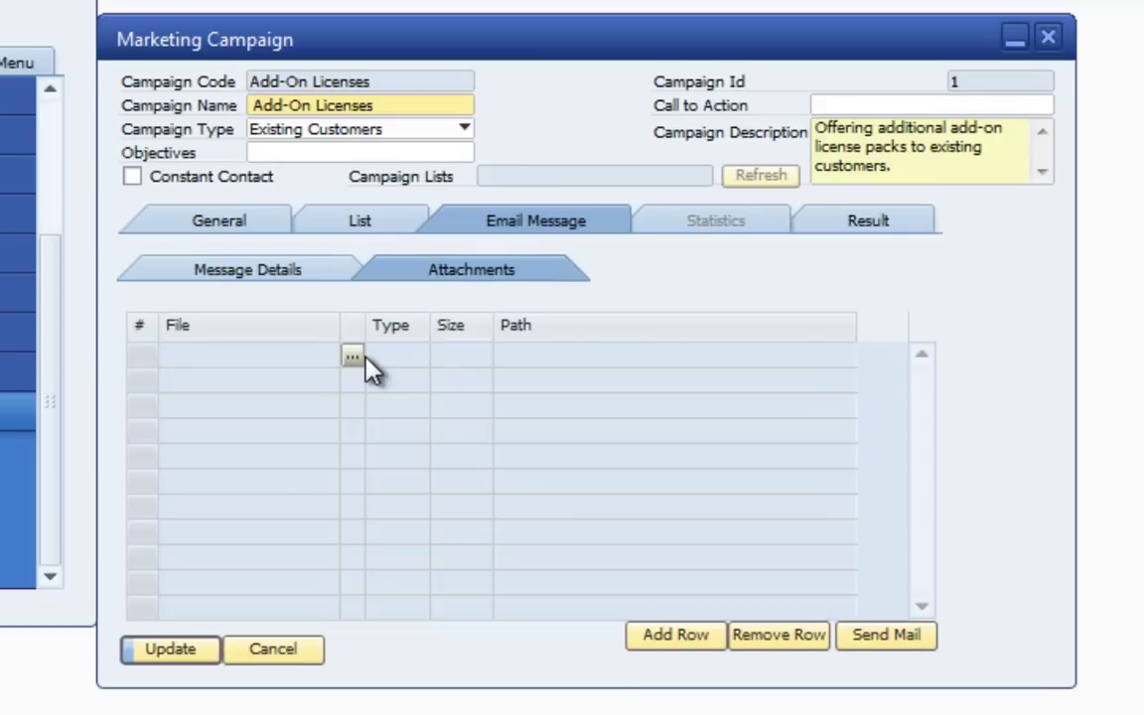
# Show the Add-On Licenses campaign's results.
pyautogui.click(855, 220)
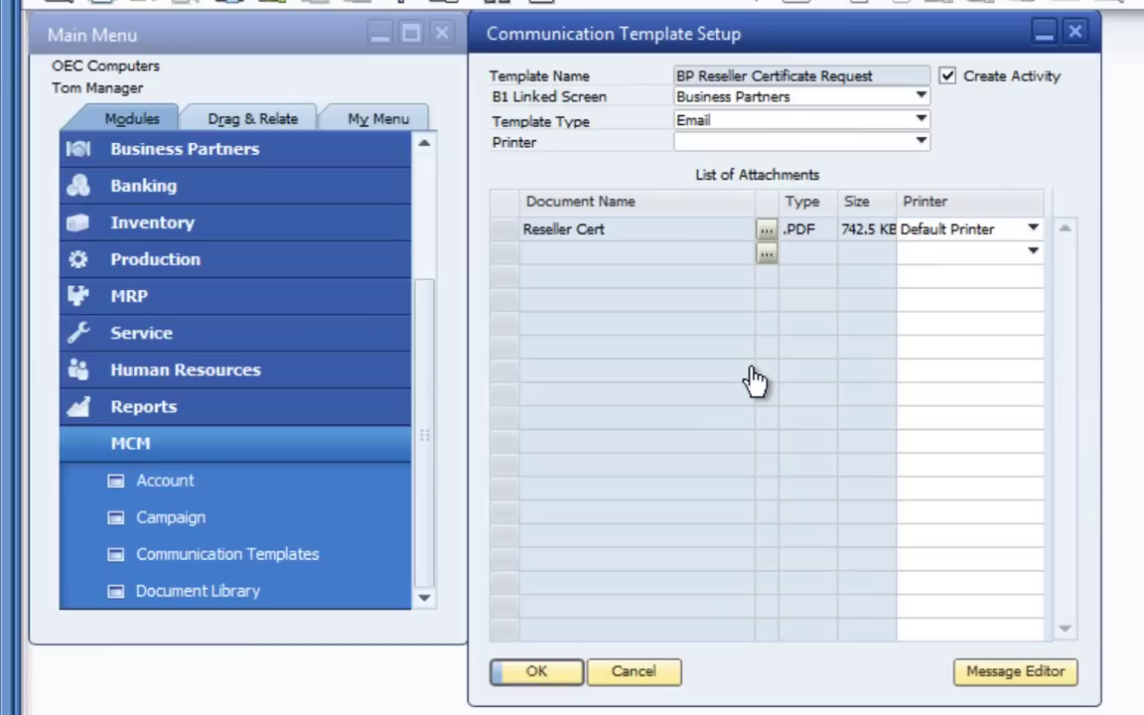
# Keep linked screen Business Partners, template type Email, printer blank, and open the message editor.
pyautogui.click(920, 97)
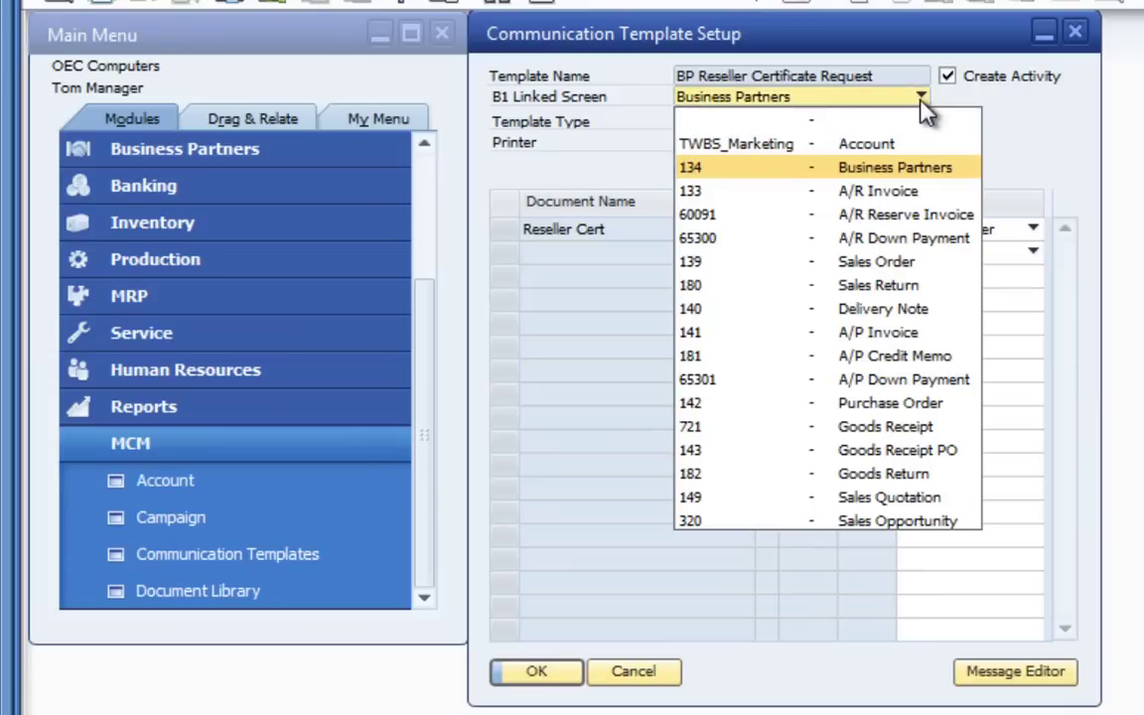
pyautogui.click(921, 100)
pyautogui.click(922, 121)
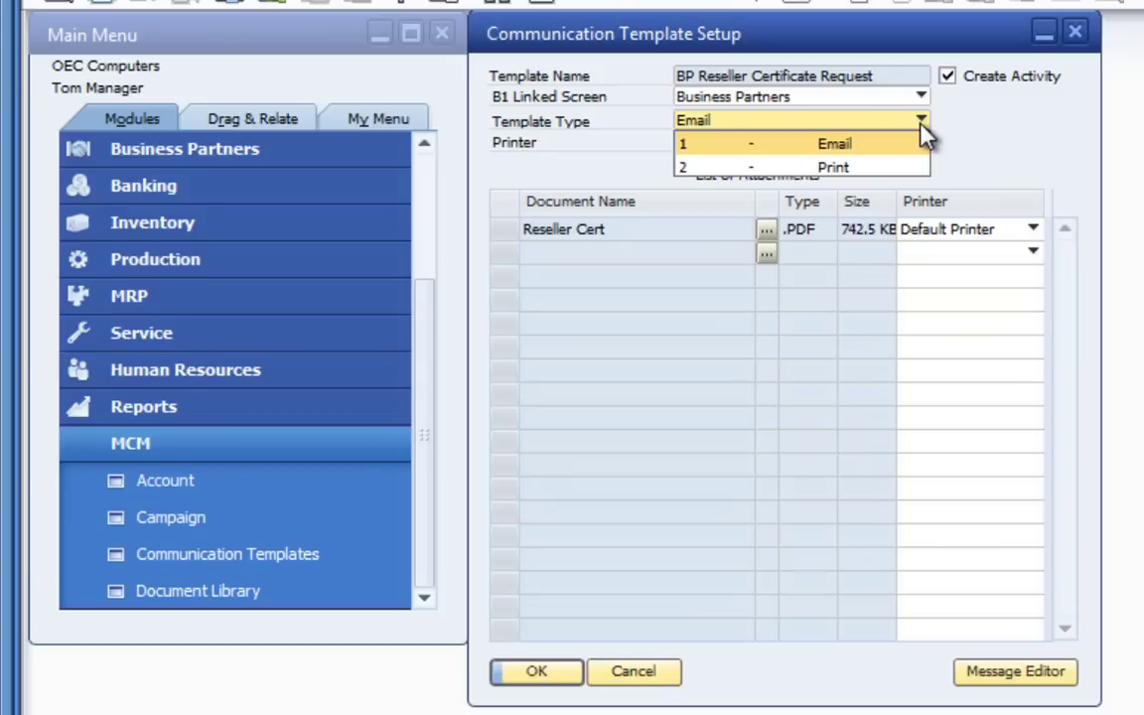
pyautogui.click(921, 121)
pyautogui.click(921, 145)
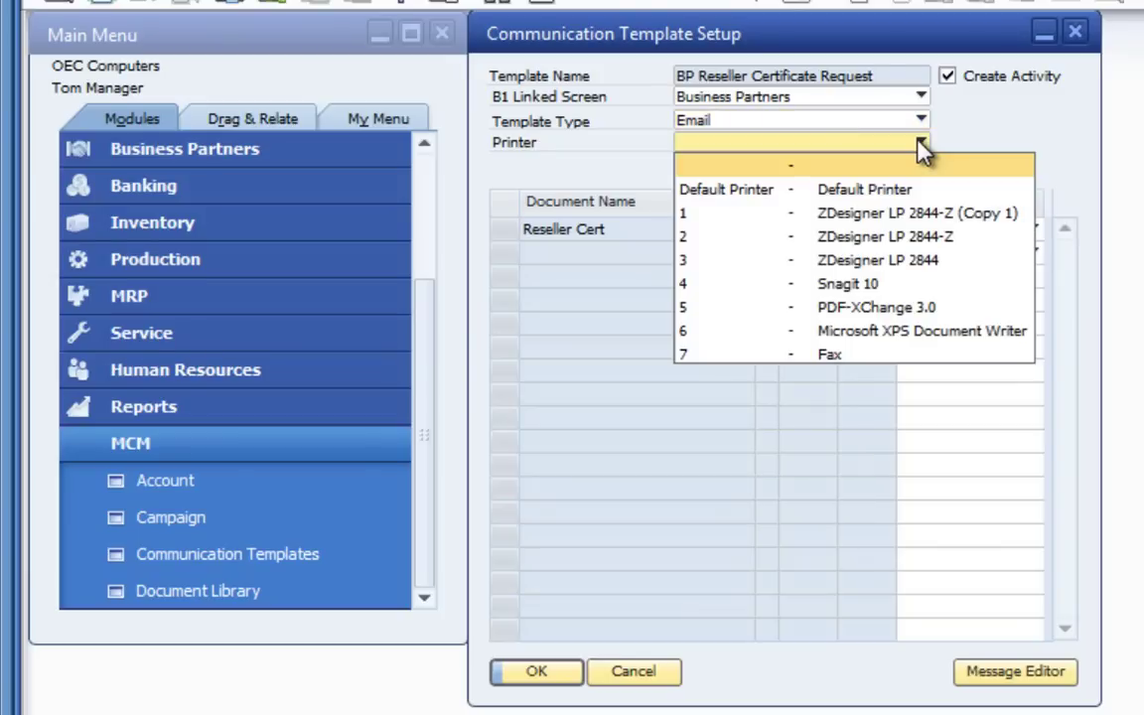
pyautogui.click(921, 145)
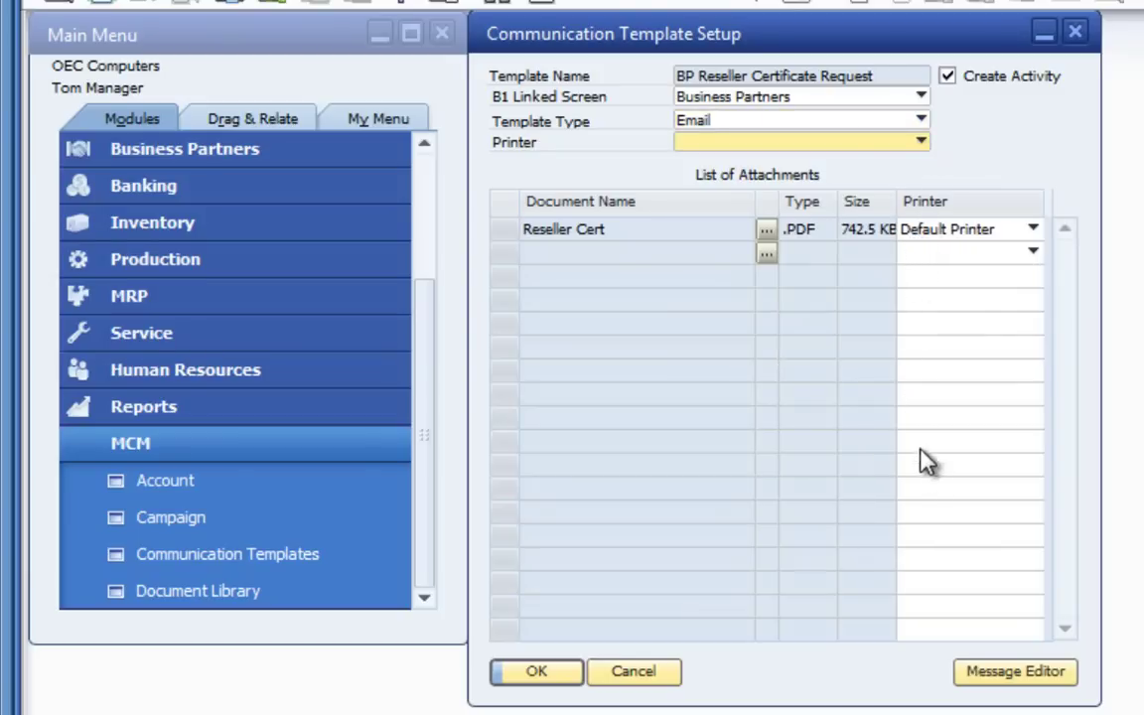
pyautogui.click(1012, 672)
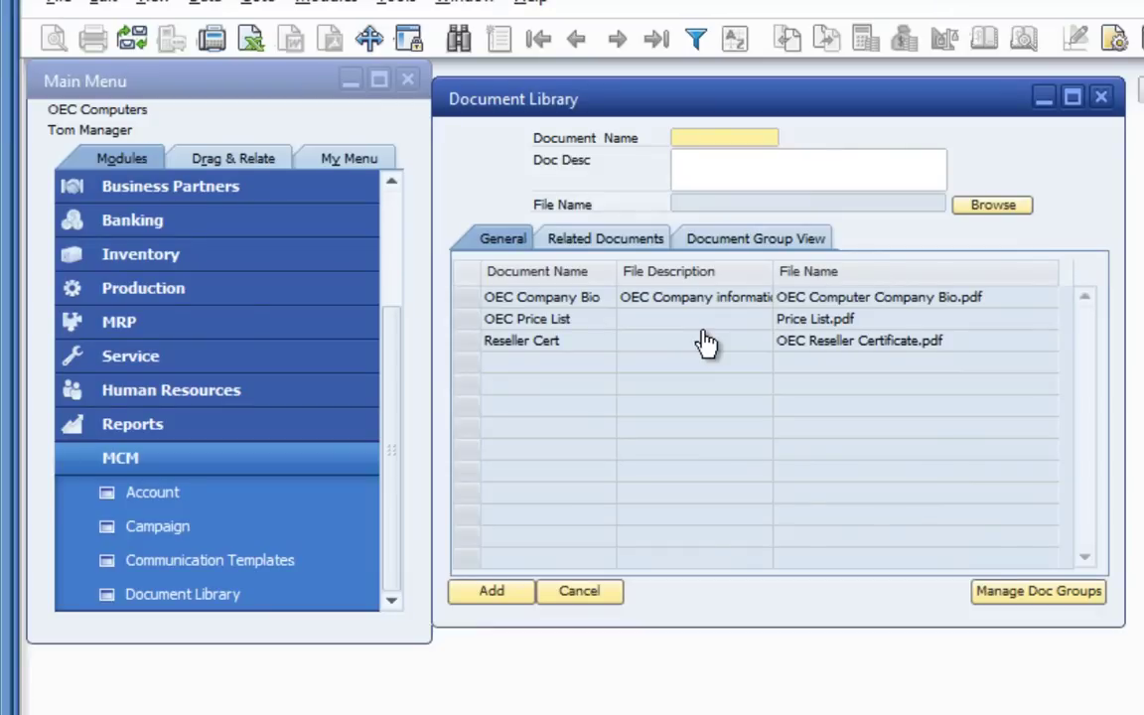
# Load the Reseller Cert entry with OEC Reseller Certificate.pdf from the library grid.
pyautogui.doubleClick(467, 340)
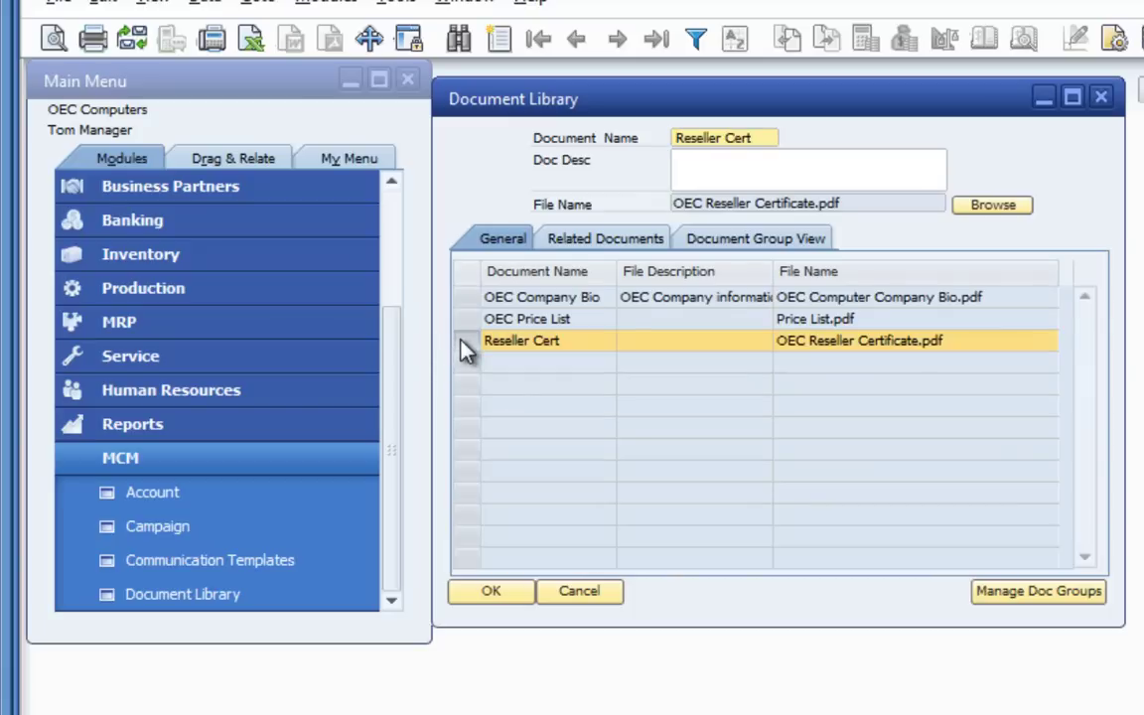